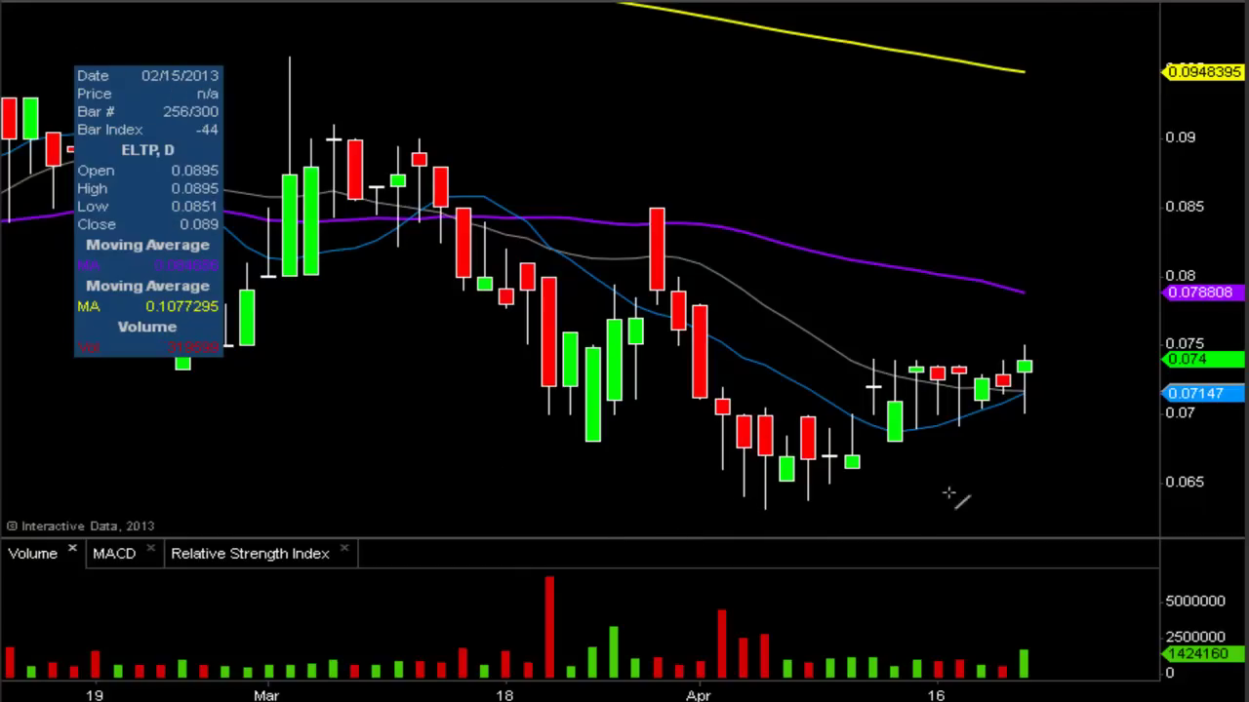
Draw a horizontal support line at 0.065 along the April lows and make it thick green.
{"action": "left_click_drag", "start_coordinate": [834, 485], "coordinate": [1138, 482]}
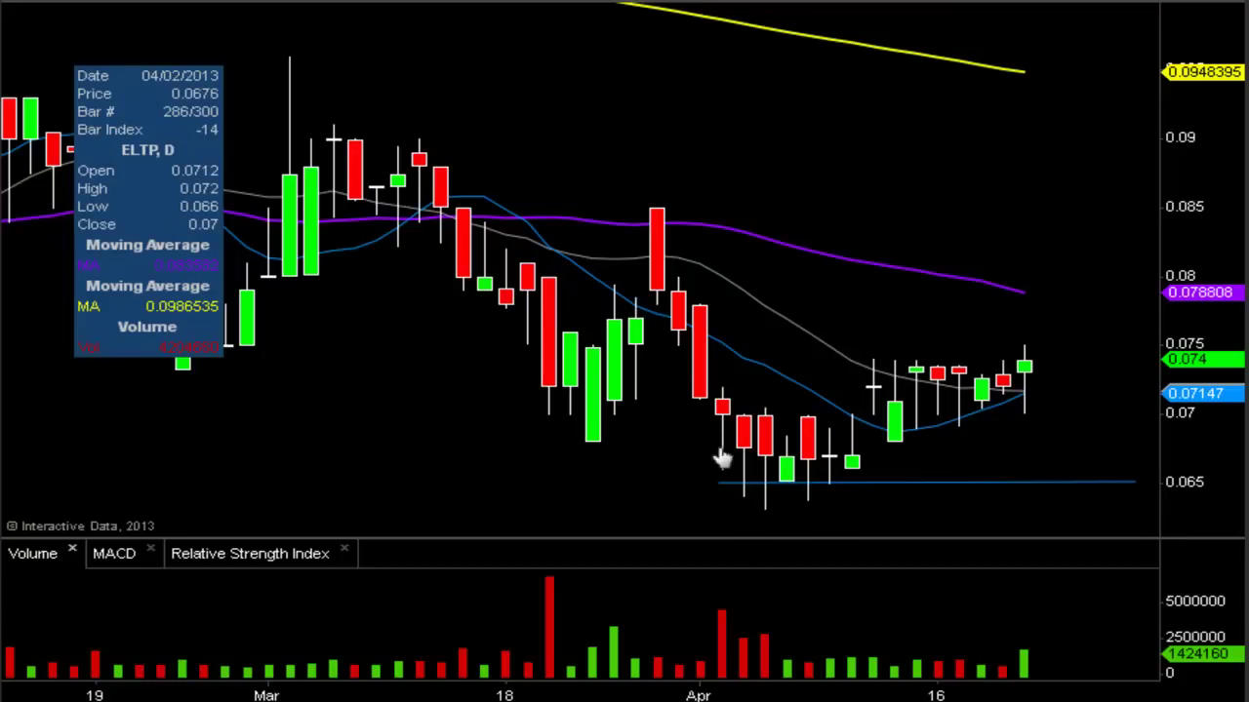
{"action": "right_click", "coordinate": [847, 483]}
{"action": "left_click", "coordinate": [897, 488]}
{"action": "left_click", "coordinate": [586, 123]}
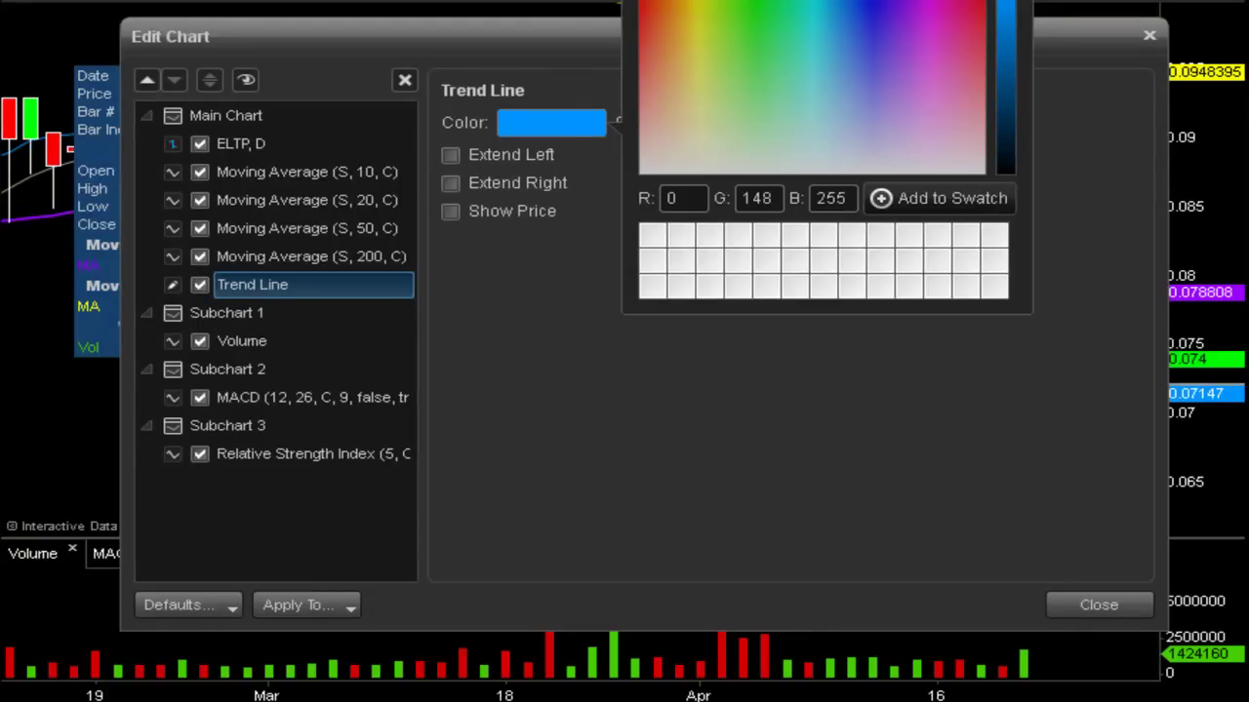
{"action": "left_click", "coordinate": [688, 15]}
{"action": "left_click", "coordinate": [890, 123]}
{"action": "left_click", "coordinate": [890, 201]}
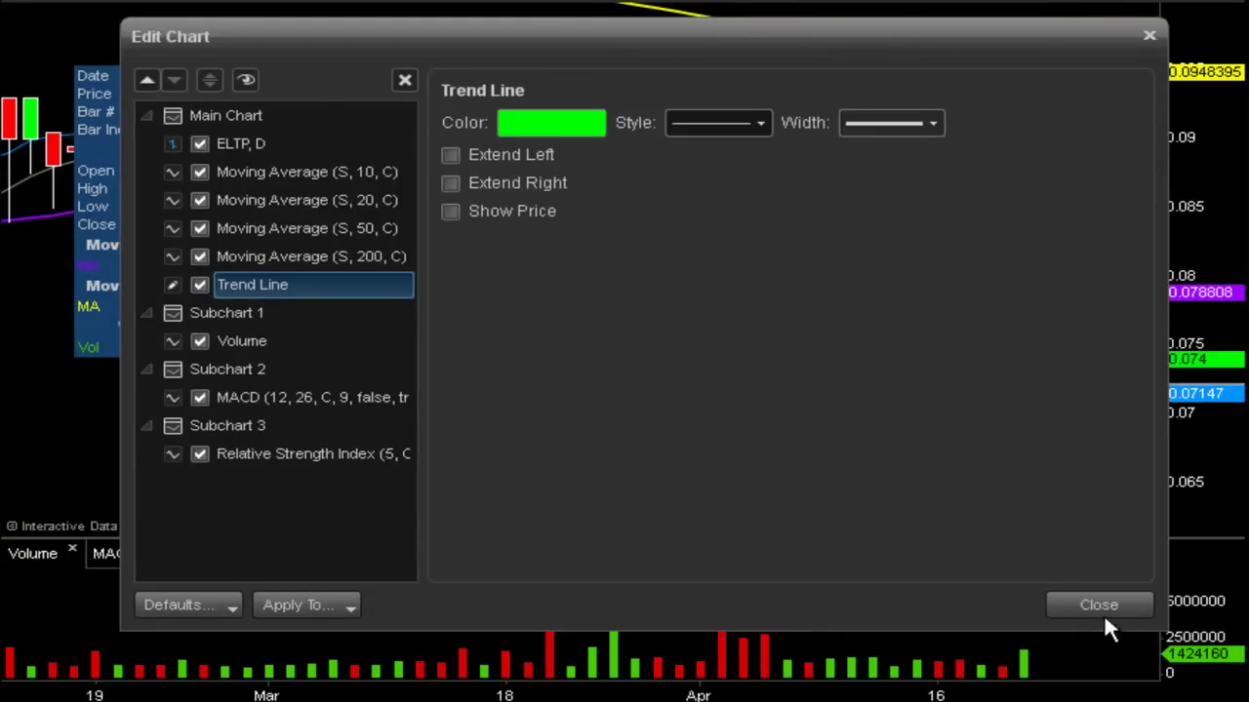
{"action": "left_click", "coordinate": [1104, 599]}
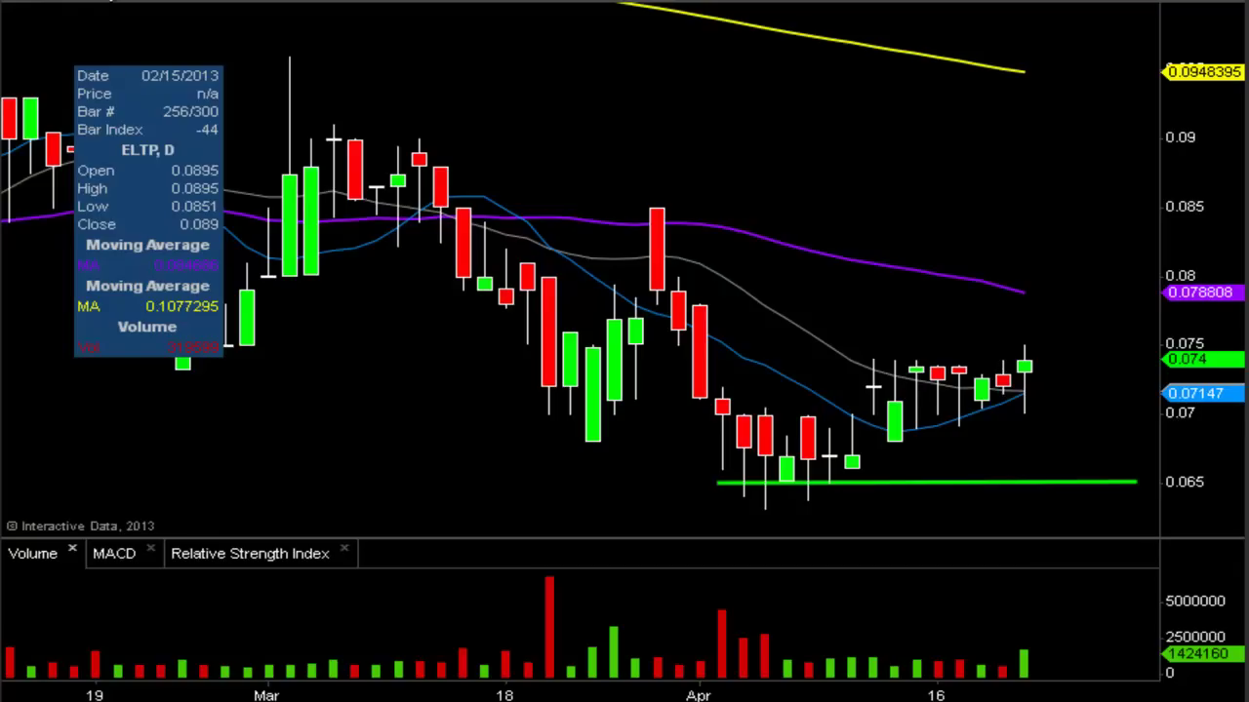
Draw a rising trend line from the early-April low past the latest bar and colour it green.
{"action": "left_click_drag", "start_coordinate": [766, 509], "coordinate": [1146, 421]}
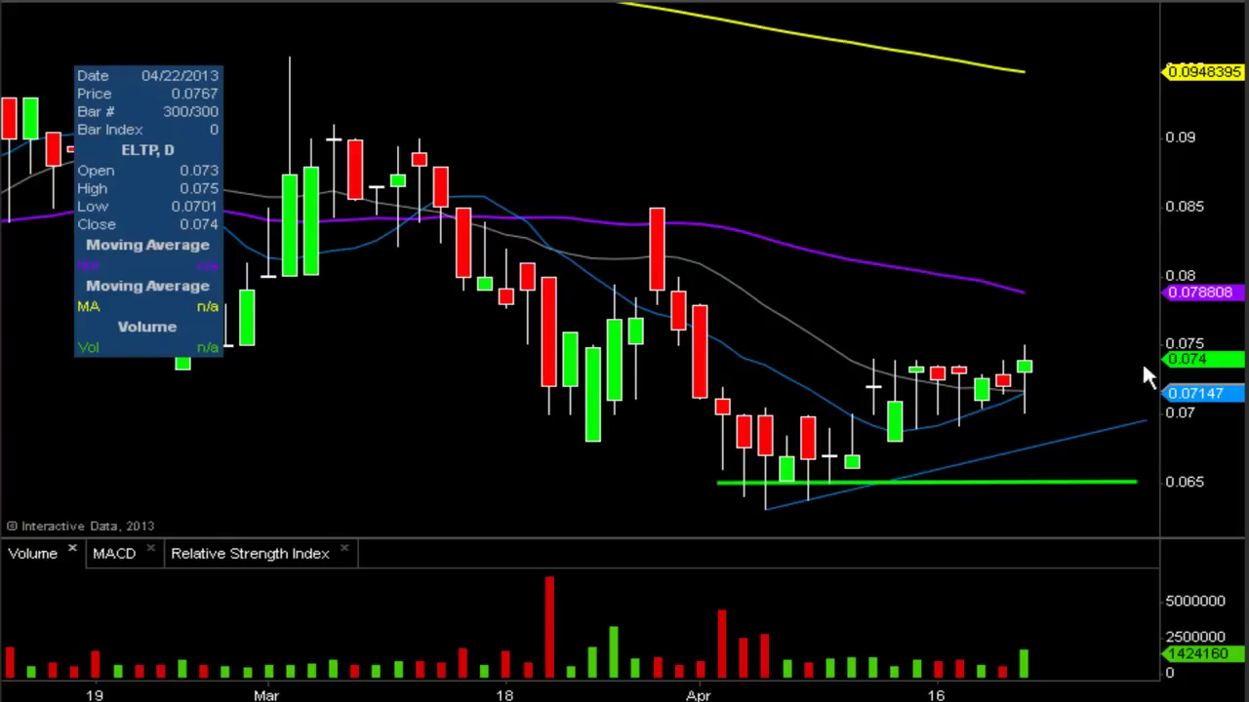
{"action": "right_click", "coordinate": [966, 459]}
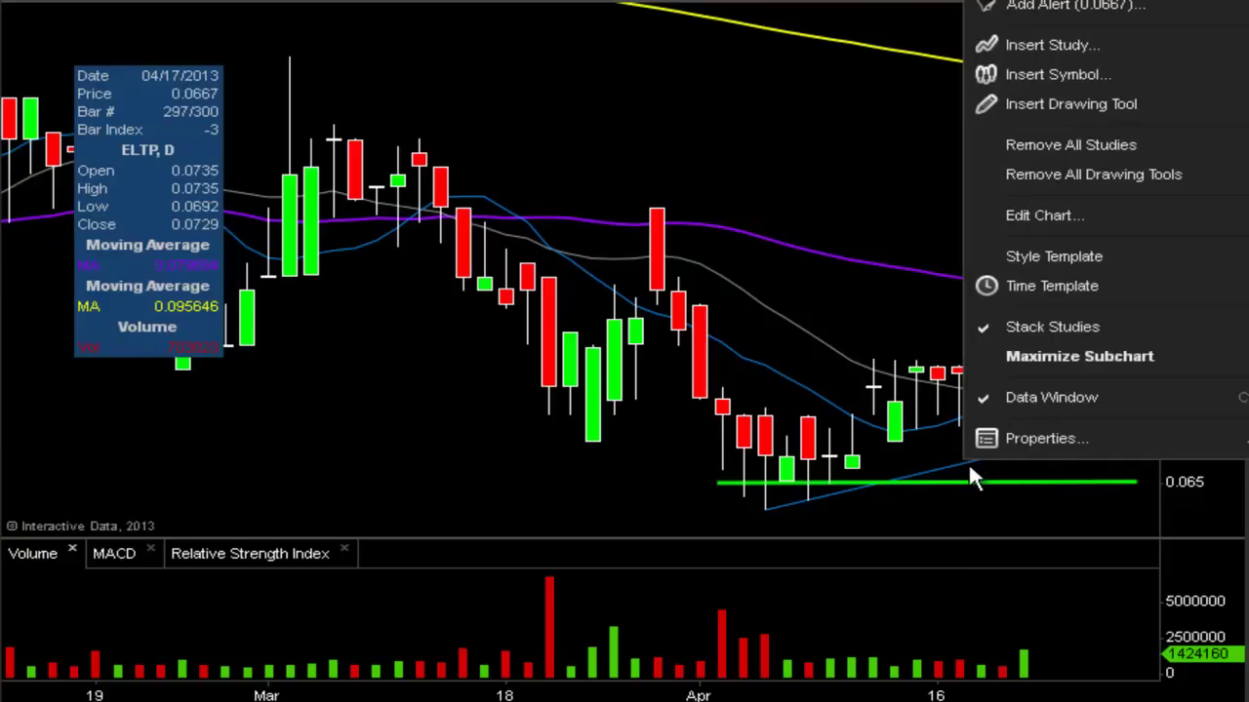
{"action": "left_click", "coordinate": [955, 478]}
{"action": "right_click", "coordinate": [966, 474]}
{"action": "left_click", "coordinate": [995, 474]}
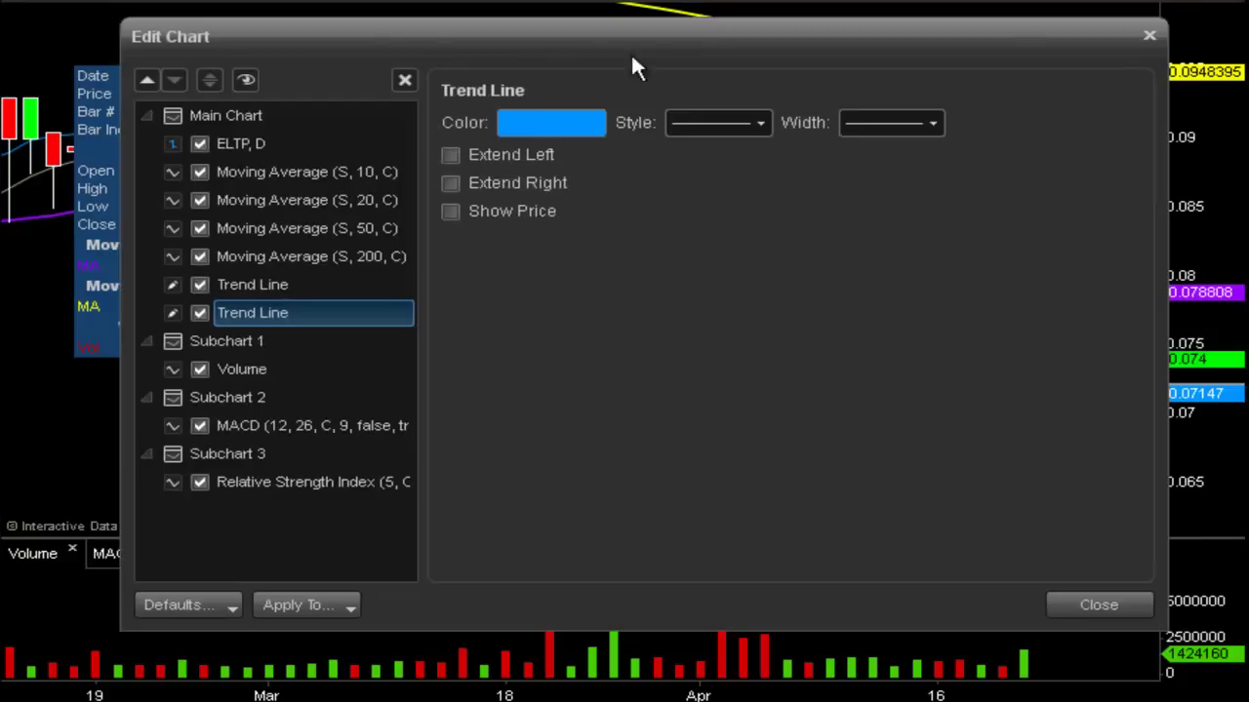
{"action": "left_click", "coordinate": [590, 124]}
{"action": "left_click", "coordinate": [705, 8]}
{"action": "left_click", "coordinate": [680, 457]}
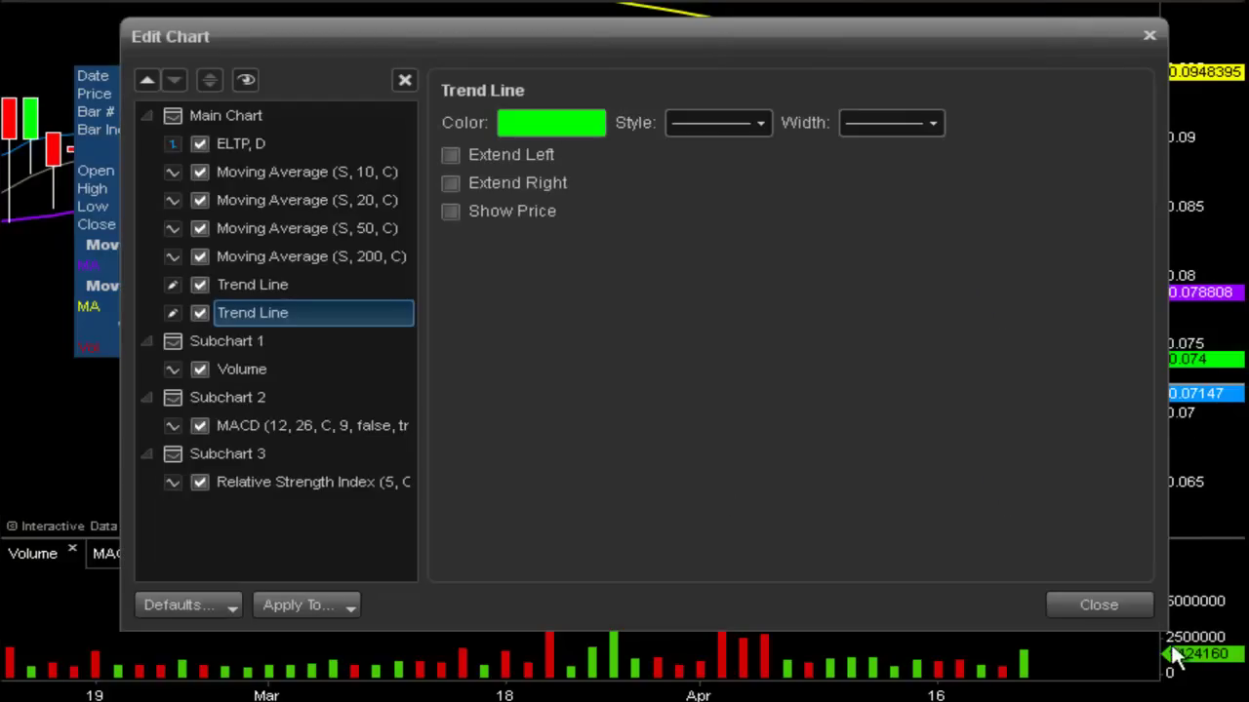
{"action": "left_click", "coordinate": [1099, 605]}
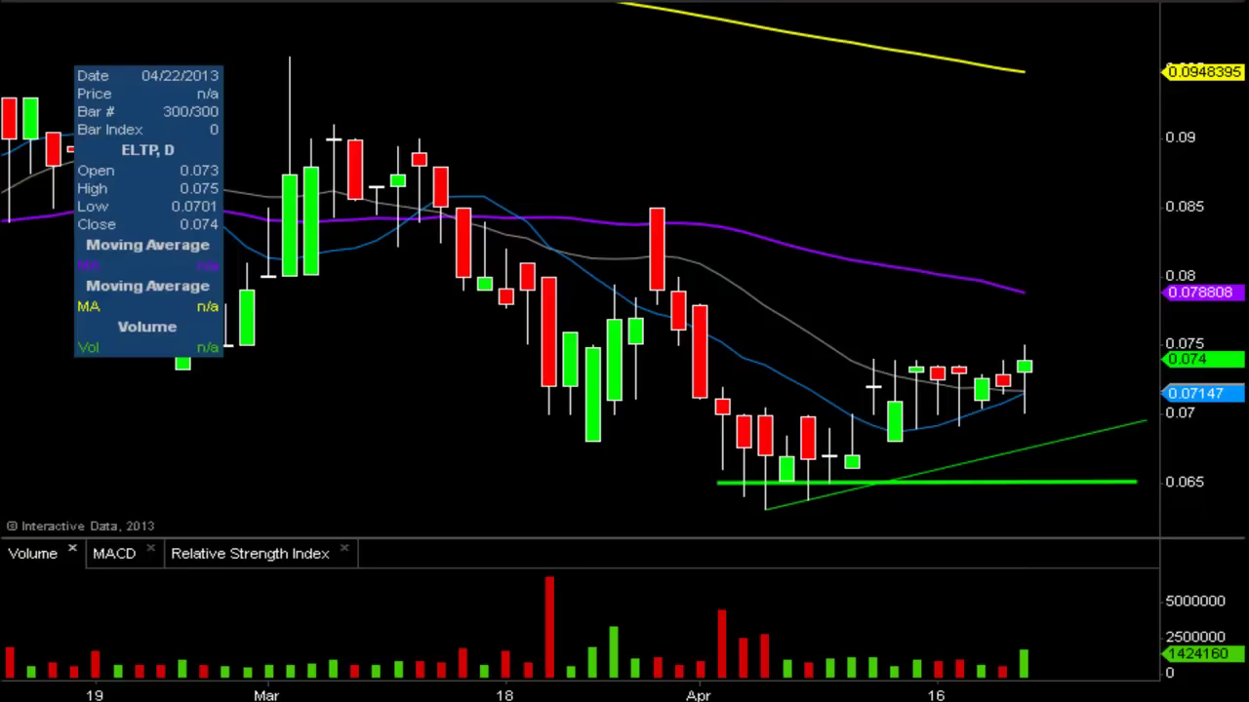
{"action": "left_click_drag", "start_coordinate": [1115, 543], "coordinate": [1089, 436]}
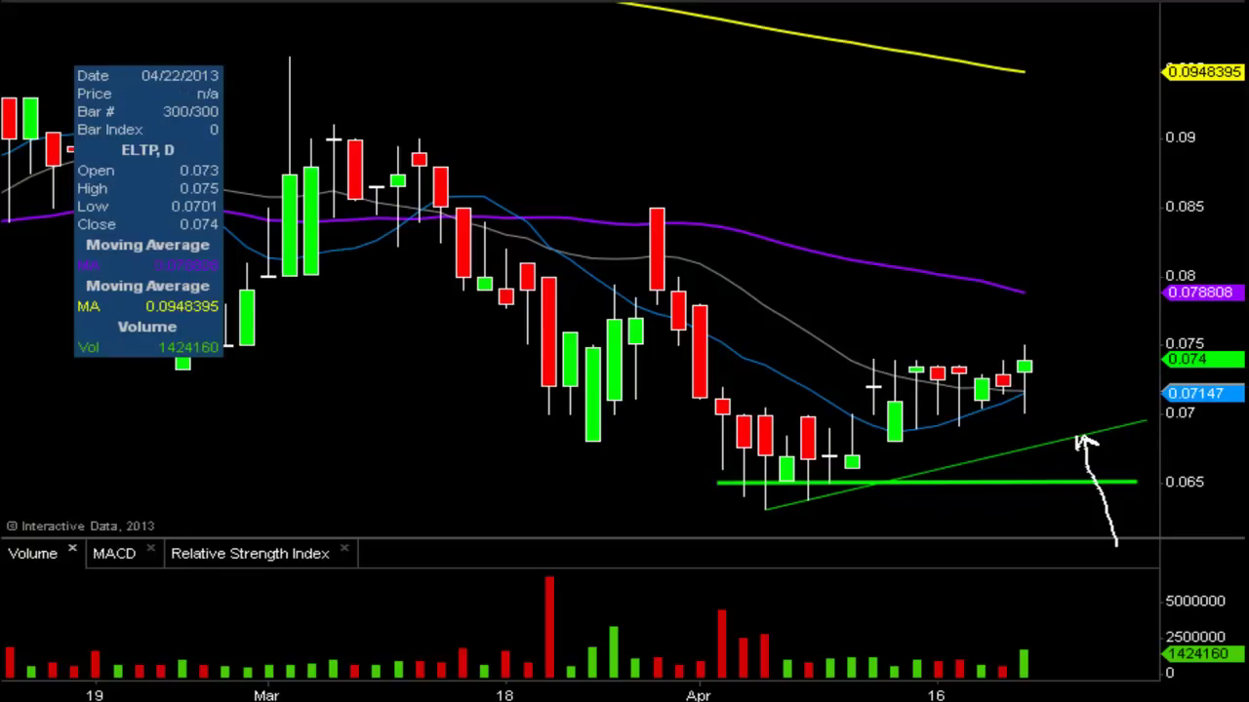
{"action": "mouse_move", "coordinate": [1034, 383]}
{"action": "left_mouse_down"}
{"action": "mouse_move", "coordinate": [1056, 439]}
{"action": "mouse_move", "coordinate": [1089, 433]}
{"action": "mouse_move", "coordinate": [1124, 273]}
{"action": "mouse_move", "coordinate": [1119, 261]}
{"action": "mouse_move", "coordinate": [1083, 274]}
{"action": "left_mouse_up"}
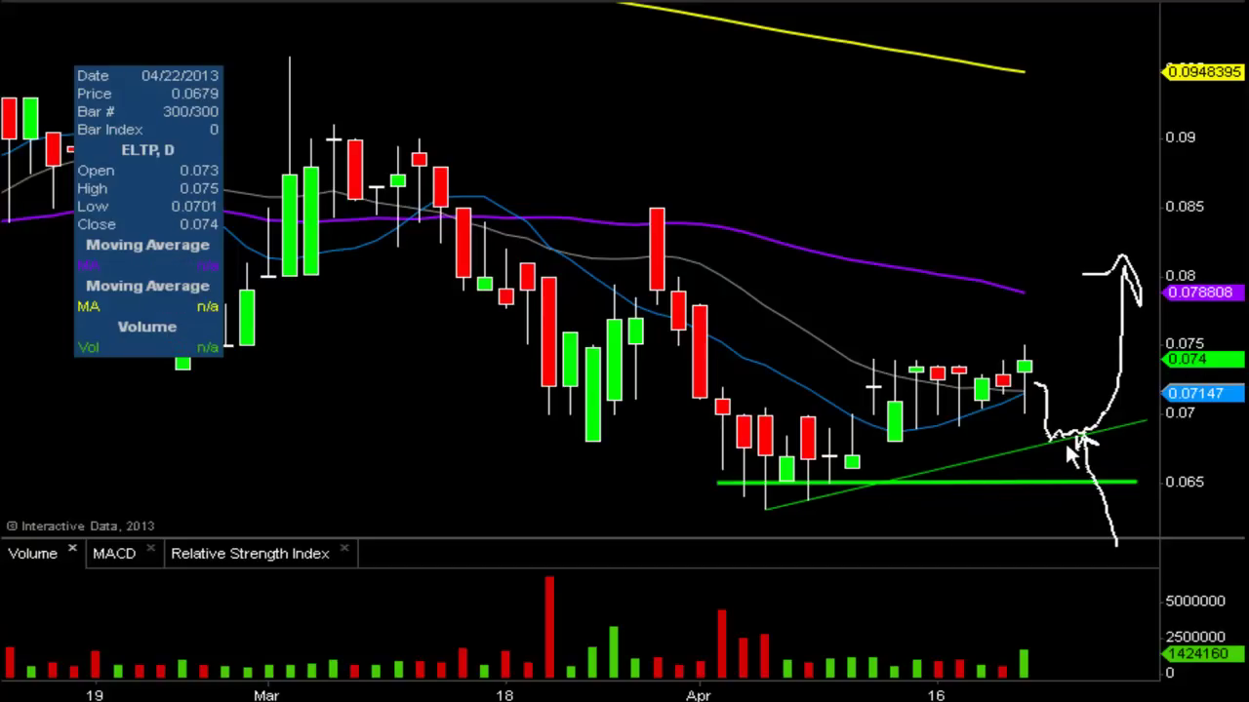
{"action": "mouse_move", "coordinate": [1212, 465]}
{"action": "left_mouse_down"}
{"action": "mouse_move", "coordinate": [1156, 493]}
{"action": "mouse_move", "coordinate": [1233, 479]}
{"action": "mouse_move", "coordinate": [1217, 459]}
{"action": "left_mouse_up"}
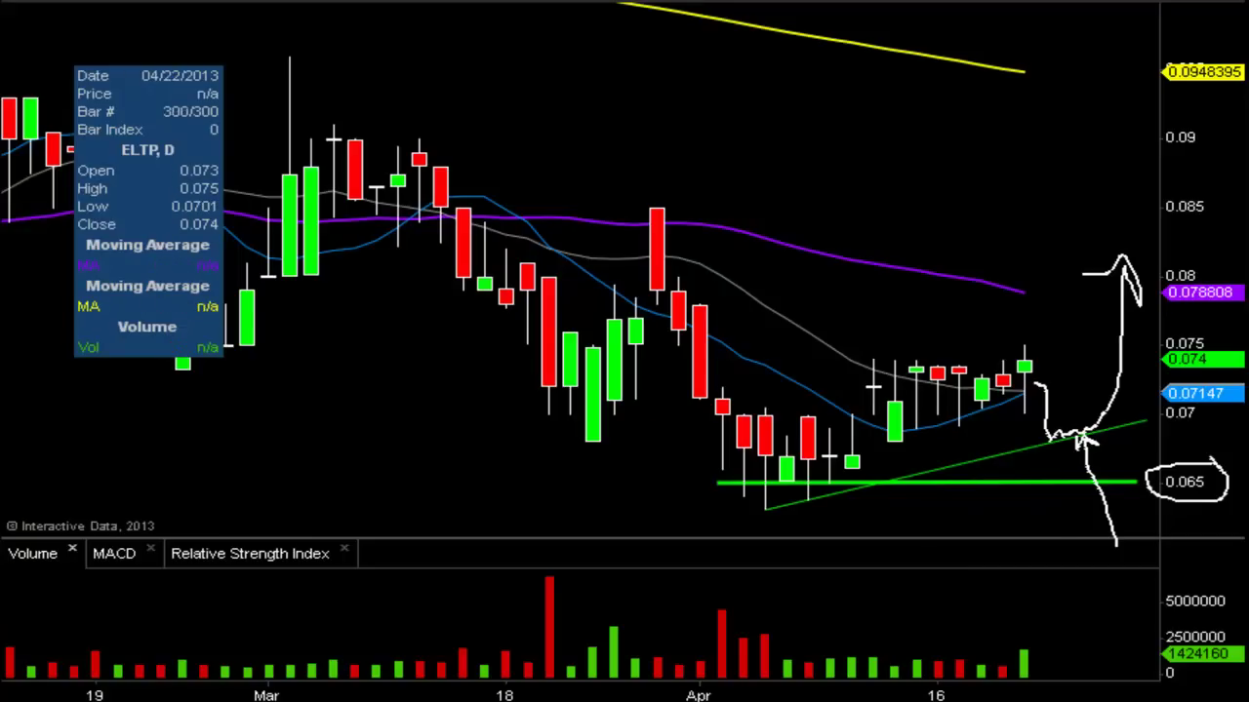
{"action": "key", "text": "e"}
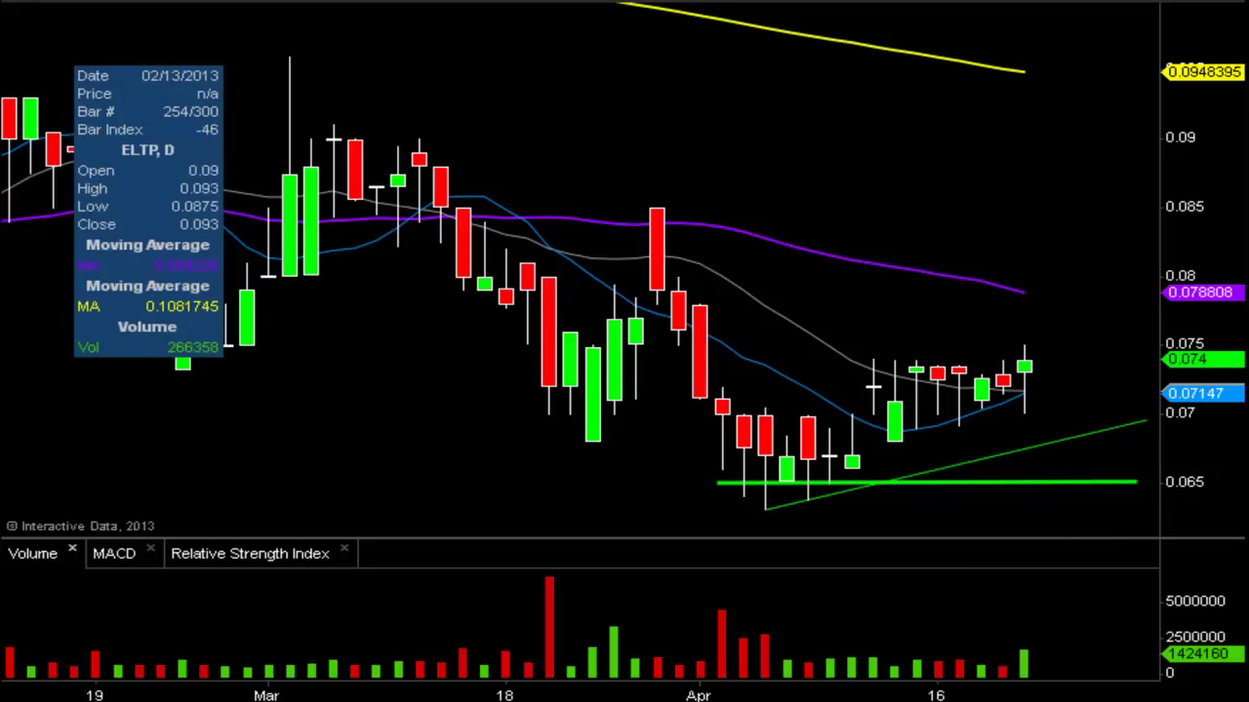
Draw a horizontal resistance line at 0.0745 across the mid-April highs, extend it right, and make it thick red.
{"action": "left_click_drag", "start_coordinate": [854, 357], "coordinate": [1141, 357]}
{"action": "left_click", "coordinate": [1113, 279]}
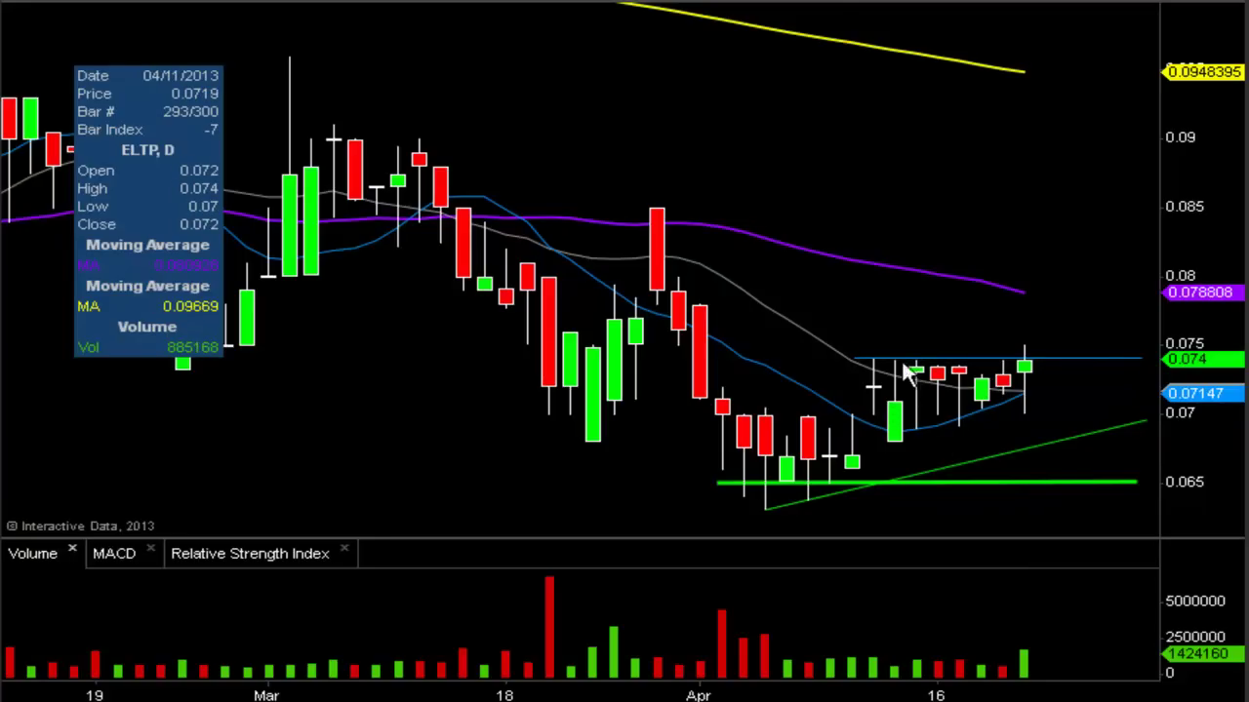
{"action": "right_click", "coordinate": [934, 361]}
{"action": "left_click", "coordinate": [936, 372]}
{"action": "left_click", "coordinate": [589, 127]}
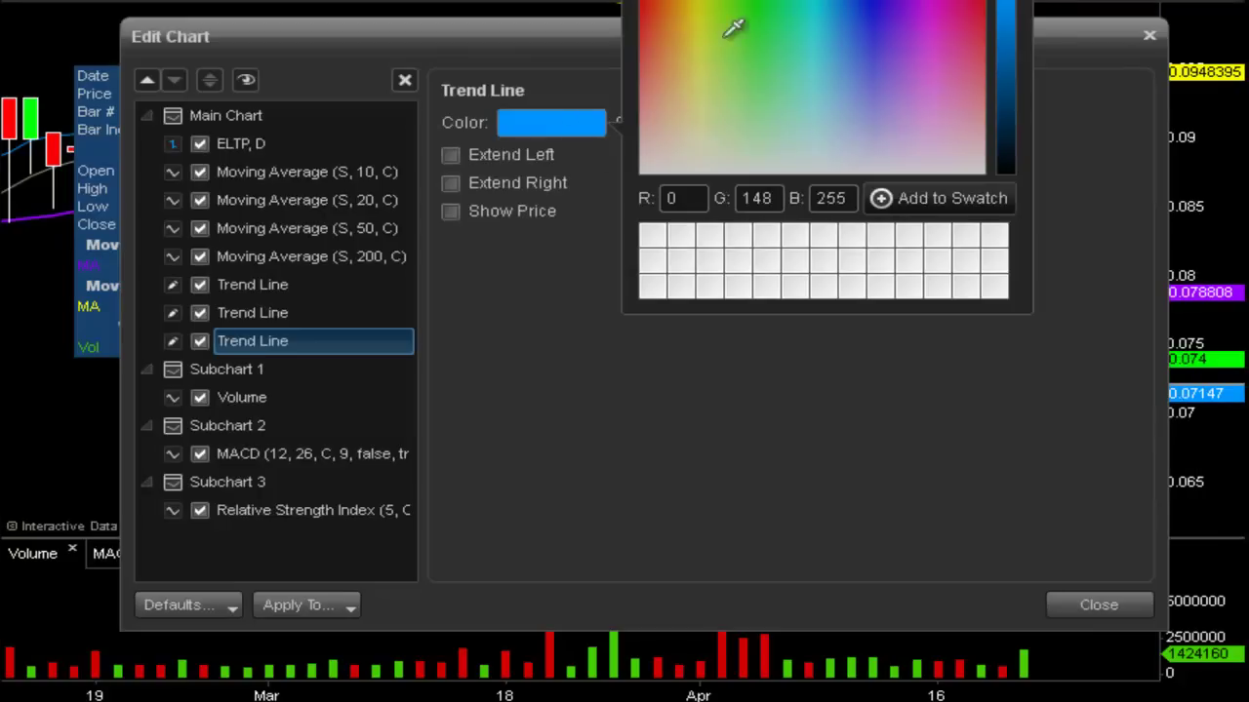
{"action": "left_click", "coordinate": [641, 3]}
{"action": "left_click", "coordinate": [552, 388]}
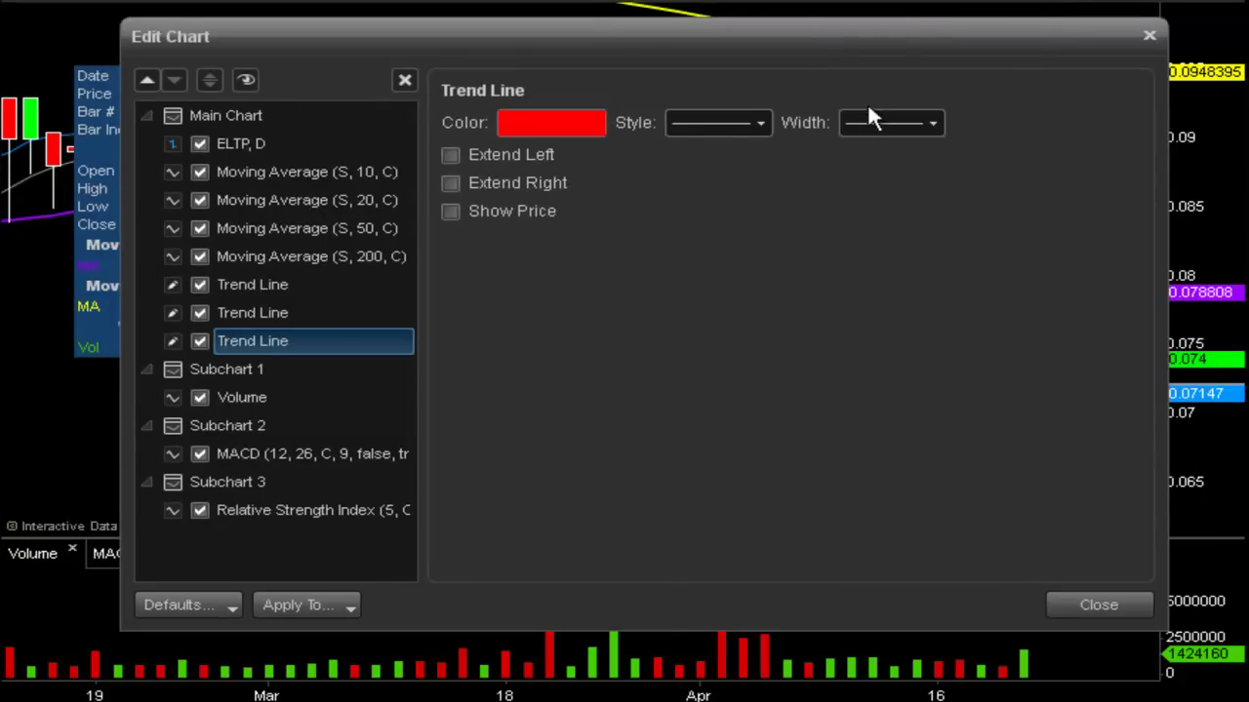
{"action": "left_click", "coordinate": [890, 123]}
{"action": "left_click", "coordinate": [873, 176]}
{"action": "left_click", "coordinate": [1073, 603]}
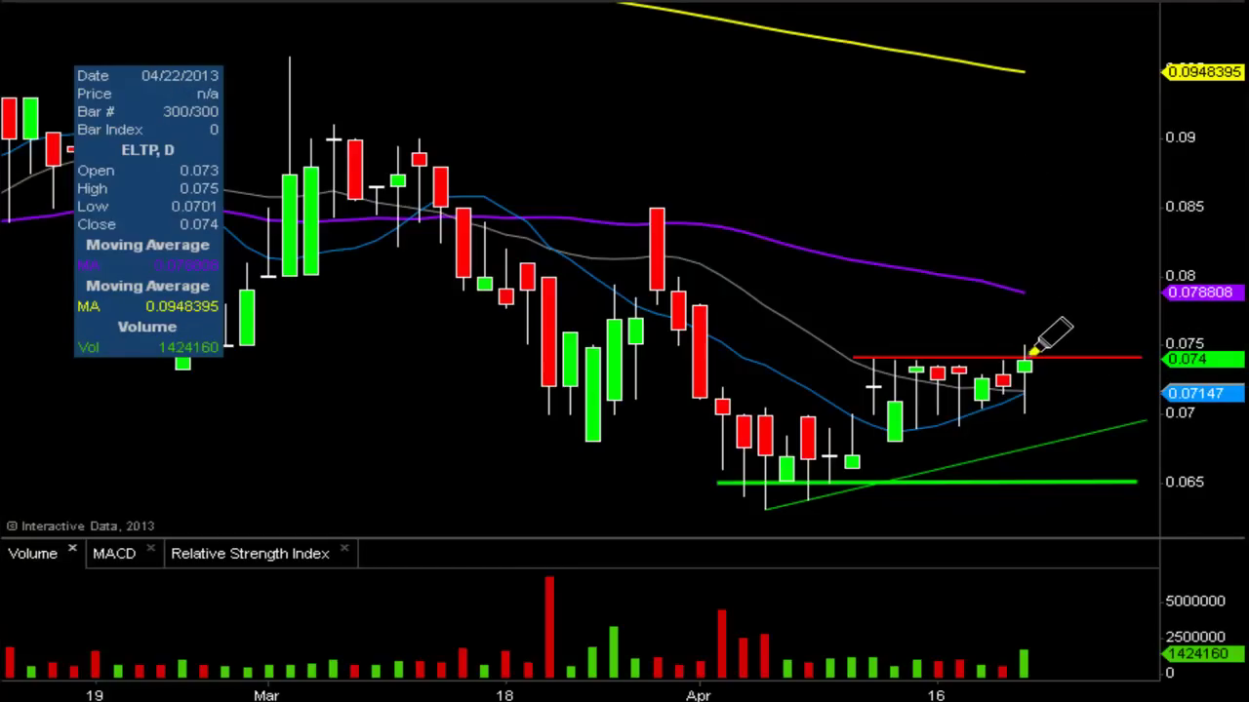
Draw a horizontal line at 0.085, circling the mid-March and late-March highs it touches.
{"action": "mouse_move", "coordinate": [1008, 186]}
{"action": "left_mouse_down"}
{"action": "mouse_move", "coordinate": [971, 258]}
{"action": "mouse_move", "coordinate": [956, 255]}
{"action": "mouse_move", "coordinate": [980, 271]}
{"action": "mouse_move", "coordinate": [997, 263]}
{"action": "left_mouse_up"}
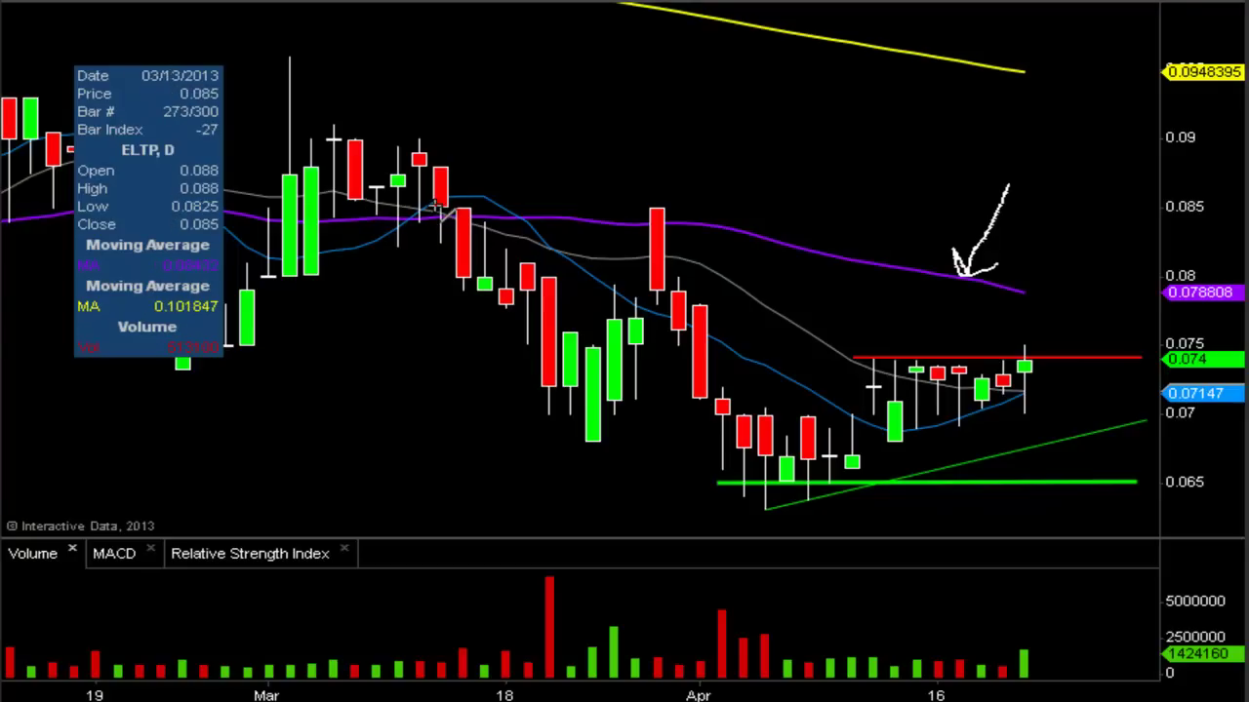
{"action": "left_click_drag", "start_coordinate": [439, 209], "coordinate": [1080, 211]}
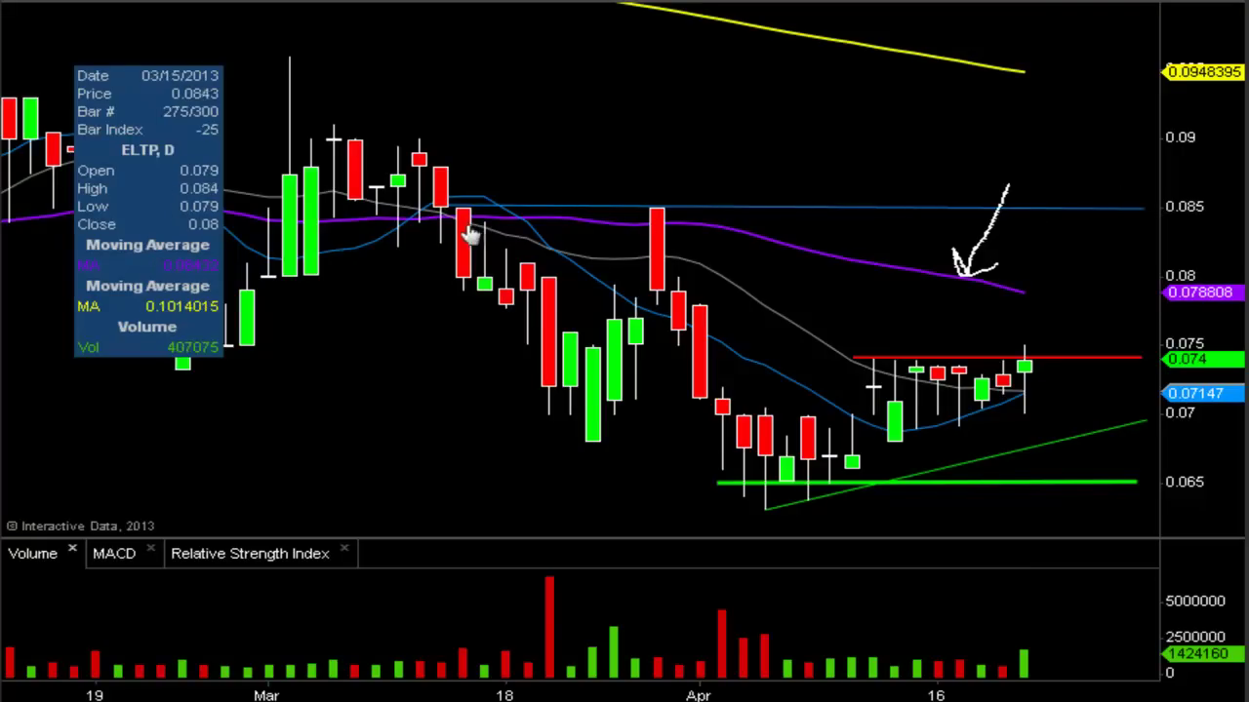
{"action": "left_click_drag", "start_coordinate": [473, 187], "coordinate": [488, 192]}
{"action": "mouse_move", "coordinate": [636, 208]}
{"action": "left_mouse_down"}
{"action": "mouse_move", "coordinate": [672, 190]}
{"action": "mouse_move", "coordinate": [620, 229]}
{"action": "mouse_move", "coordinate": [661, 189]}
{"action": "mouse_move", "coordinate": [683, 195]}
{"action": "left_mouse_up"}
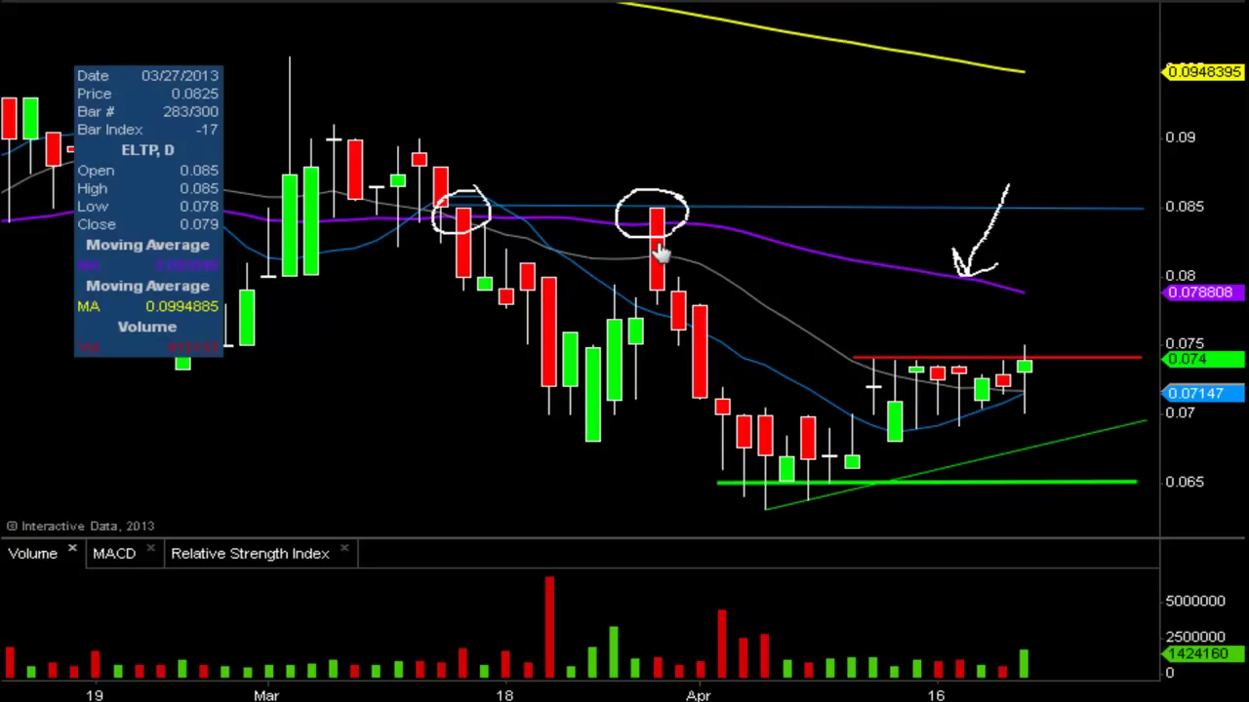
Make the 0.085 line red with a heavier width, then clear the hand-drawn circles and arrow.
{"action": "right_click", "coordinate": [596, 200]}
{"action": "right_click", "coordinate": [568, 203]}
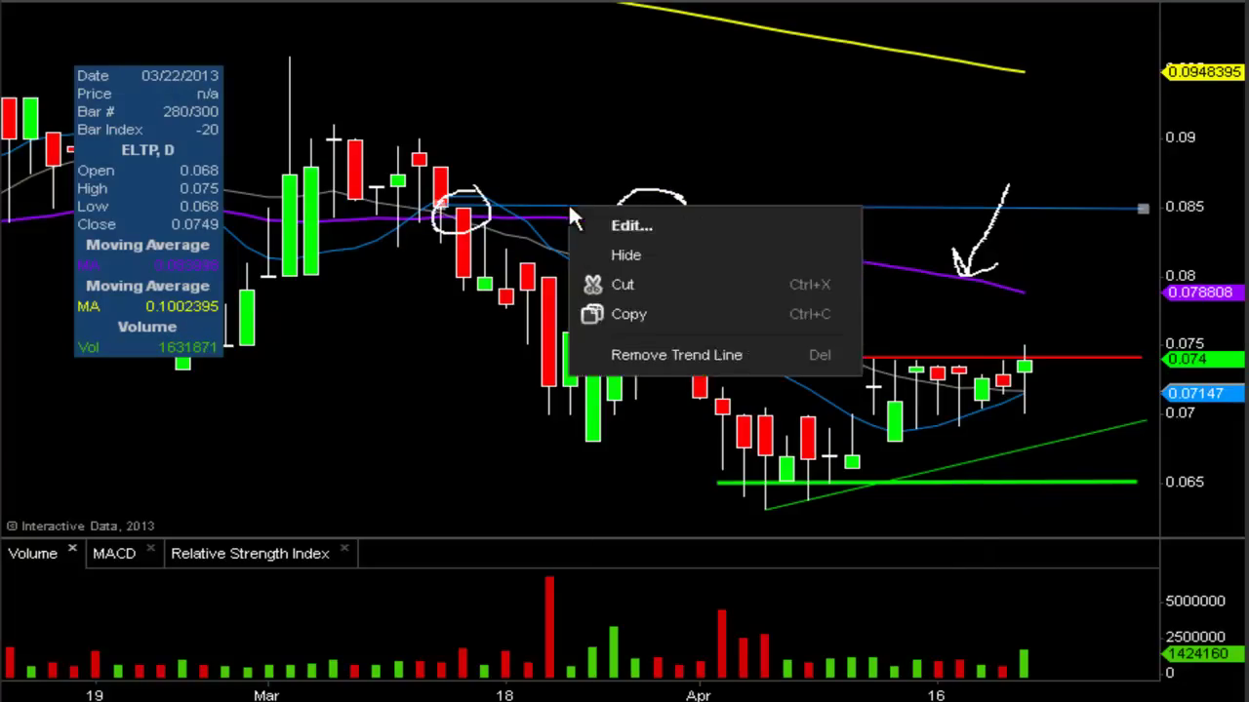
{"action": "left_click", "coordinate": [619, 231]}
{"action": "left_click", "coordinate": [592, 125]}
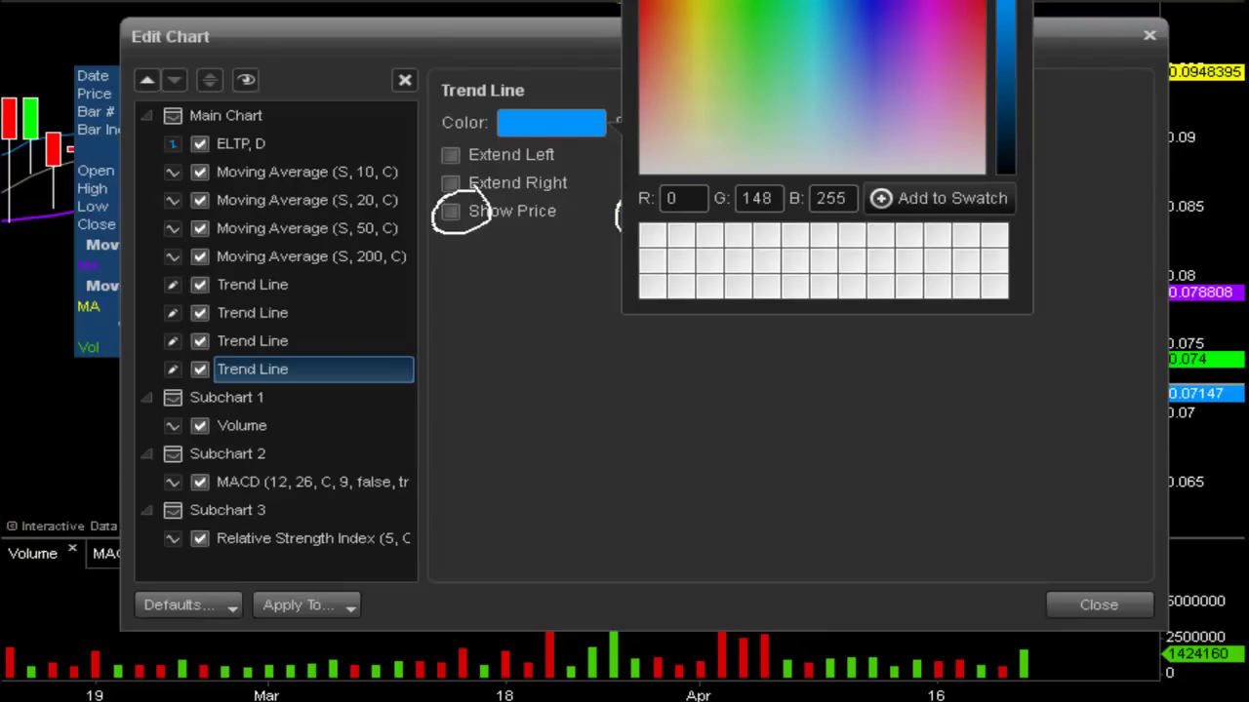
{"action": "left_click", "coordinate": [646, 8]}
{"action": "left_click", "coordinate": [653, 382]}
{"action": "left_click", "coordinate": [890, 123]}
{"action": "left_click", "coordinate": [908, 172]}
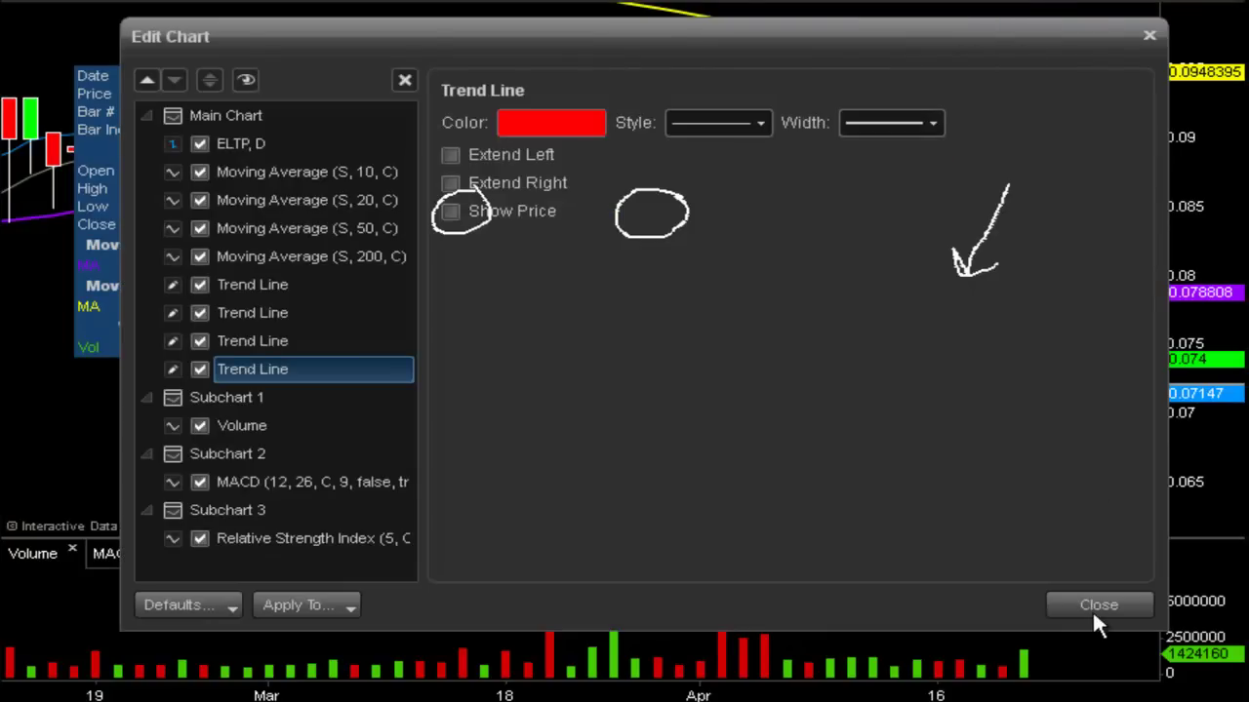
{"action": "left_click", "coordinate": [1098, 606]}
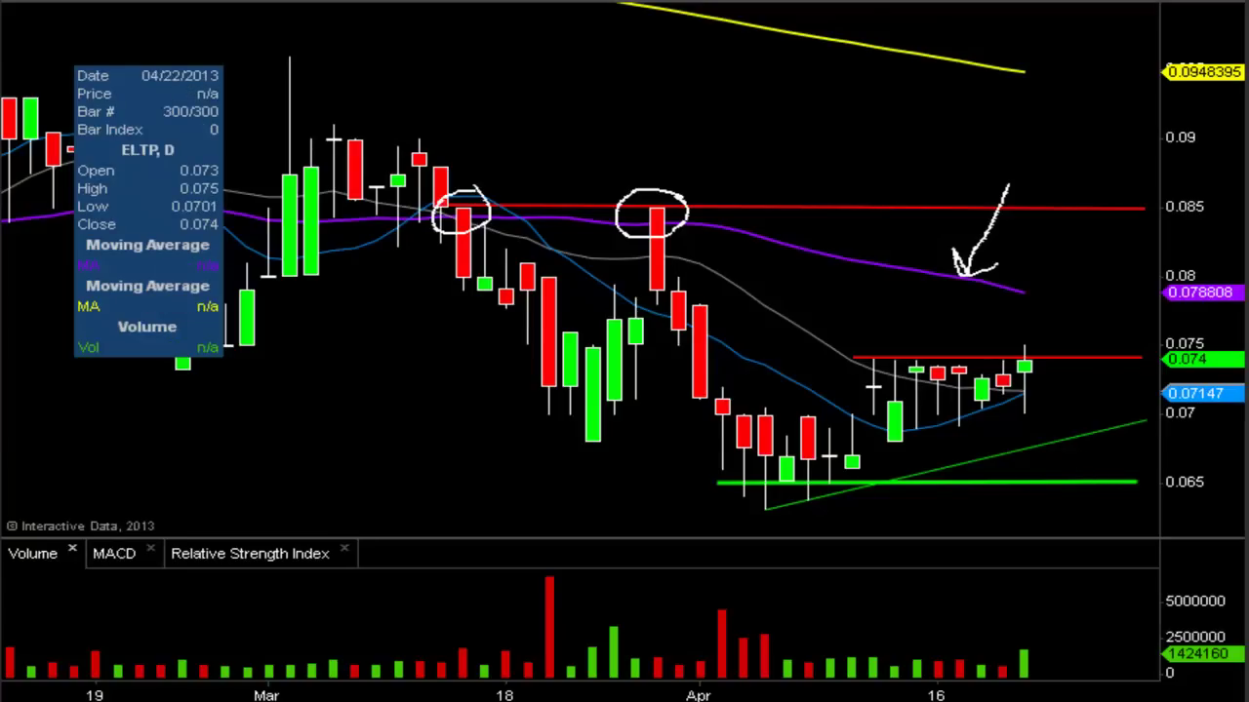
{"action": "key", "text": "Escape"}
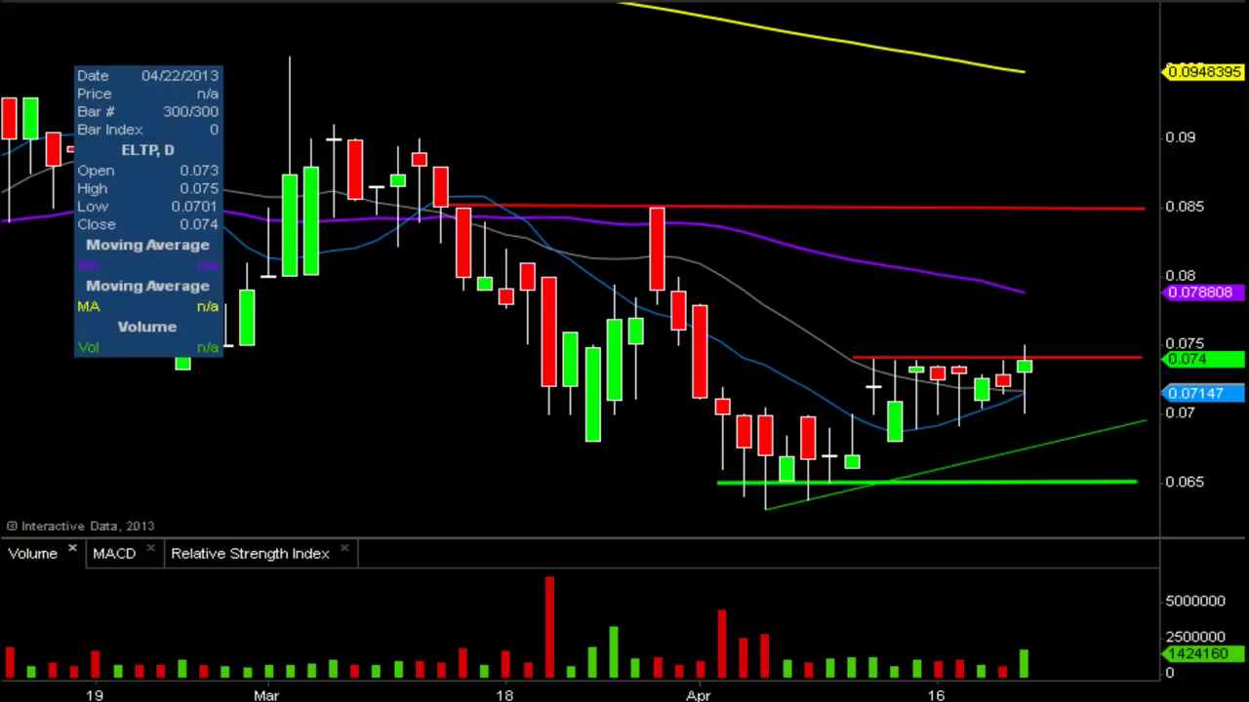
{"action": "mouse_move", "coordinate": [1036, 163]}
{"action": "left_mouse_down"}
{"action": "mouse_move", "coordinate": [1200, 43]}
{"action": "mouse_move", "coordinate": [1225, 67]}
{"action": "mouse_move", "coordinate": [1164, 21]}
{"action": "left_mouse_up"}
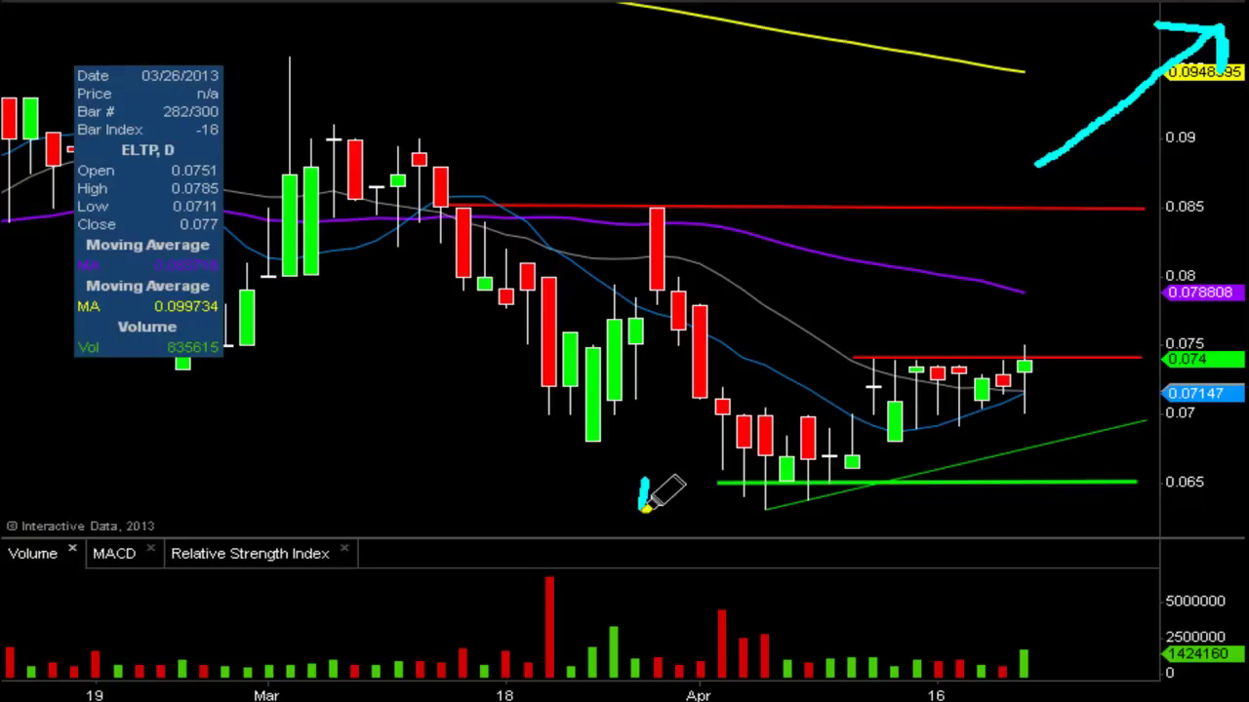
{"action": "mouse_move", "coordinate": [644, 482]}
{"action": "left_mouse_down"}
{"action": "mouse_move", "coordinate": [644, 680]}
{"action": "mouse_move", "coordinate": [694, 673]}
{"action": "left_mouse_up"}
{"action": "left_click_drag", "start_coordinate": [591, 681], "coordinate": [641, 700]}
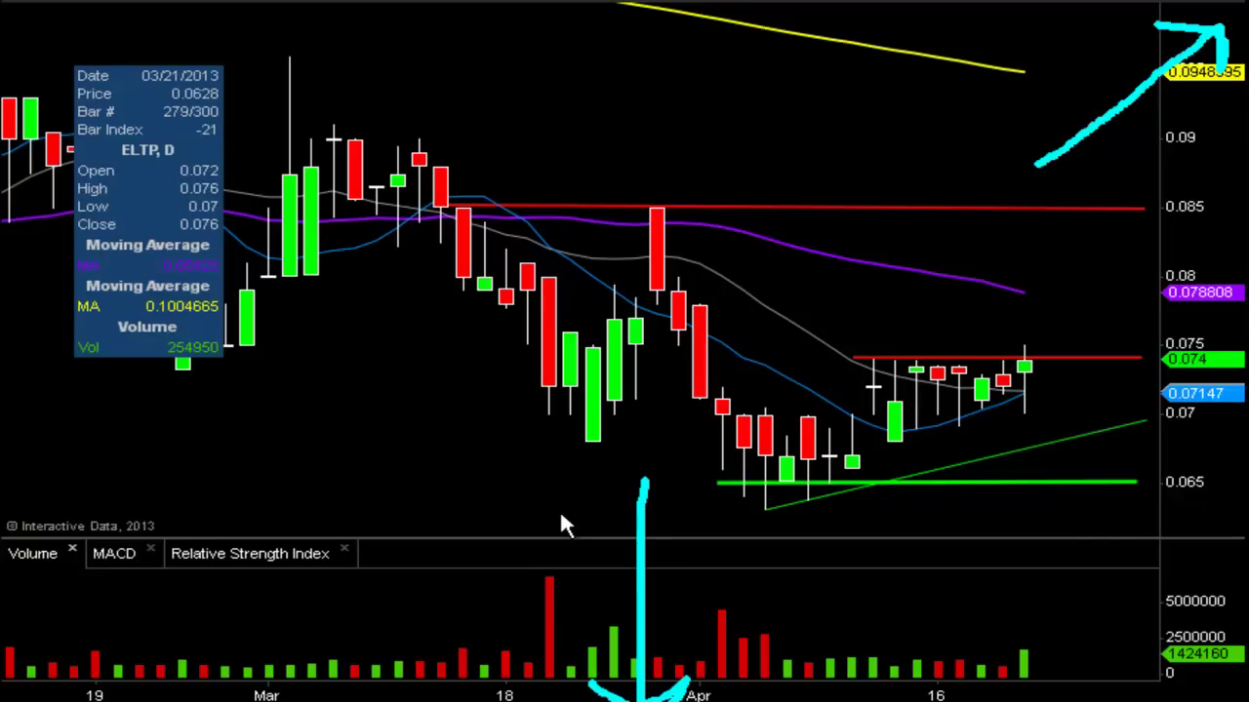